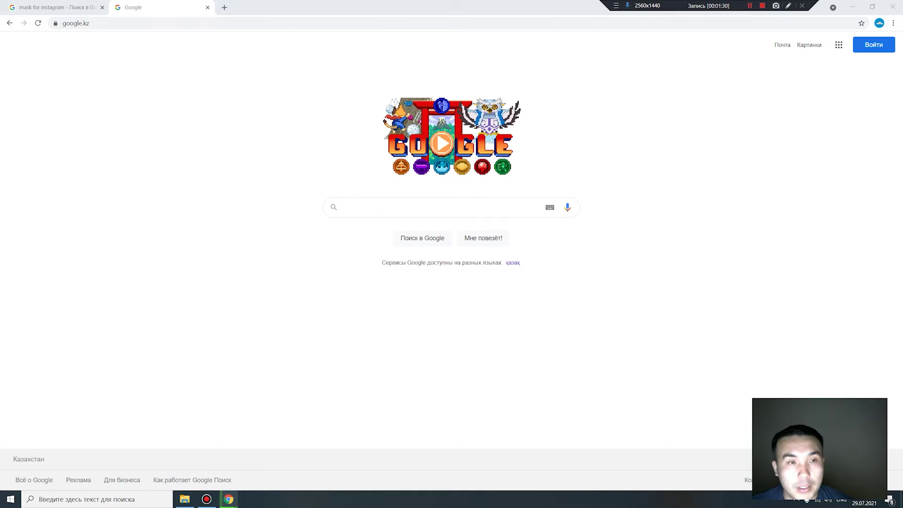
- Search Google for "Spark AR Studio" in a new browser tab
key(ctrl+t)
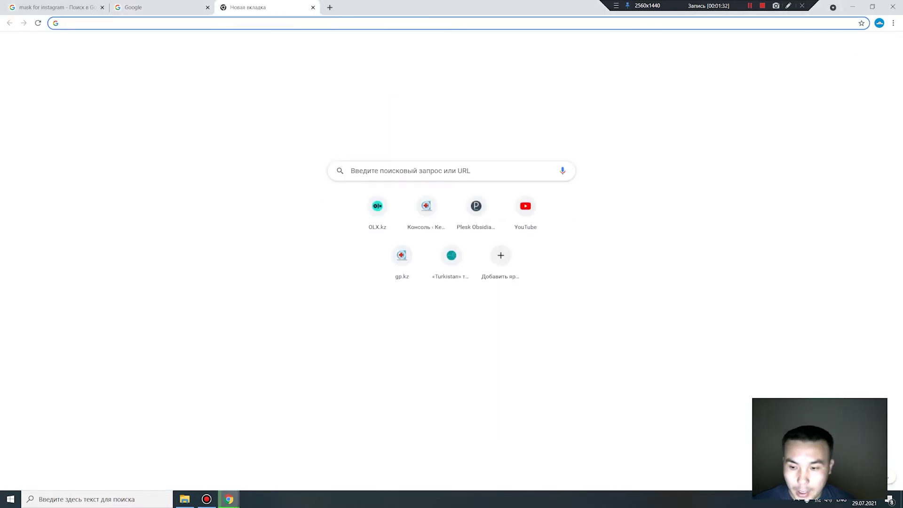
text(Spark AR Studio;)
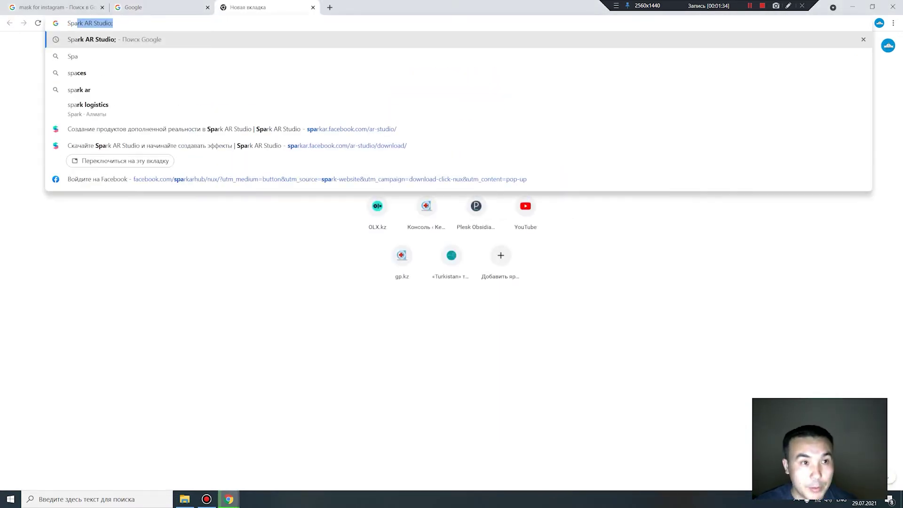
key(Return)
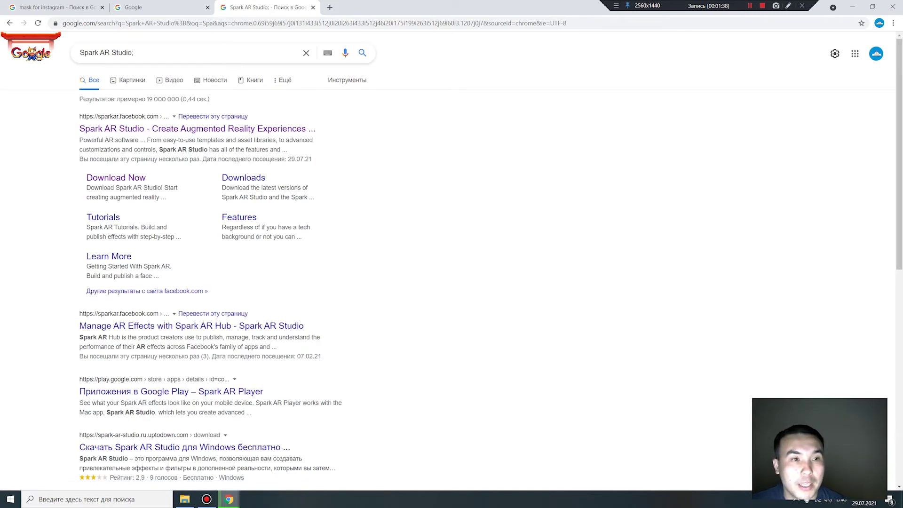
click(134, 52)
key(BackSpace)
key(Return)
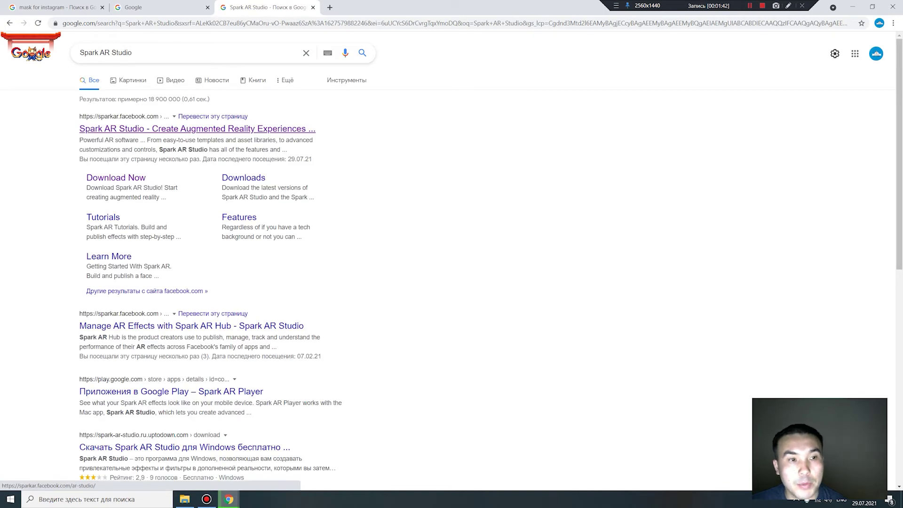
- Open the official Spark AR Studio site and download the Spark AR Studio installer from its download page
click(198, 128)
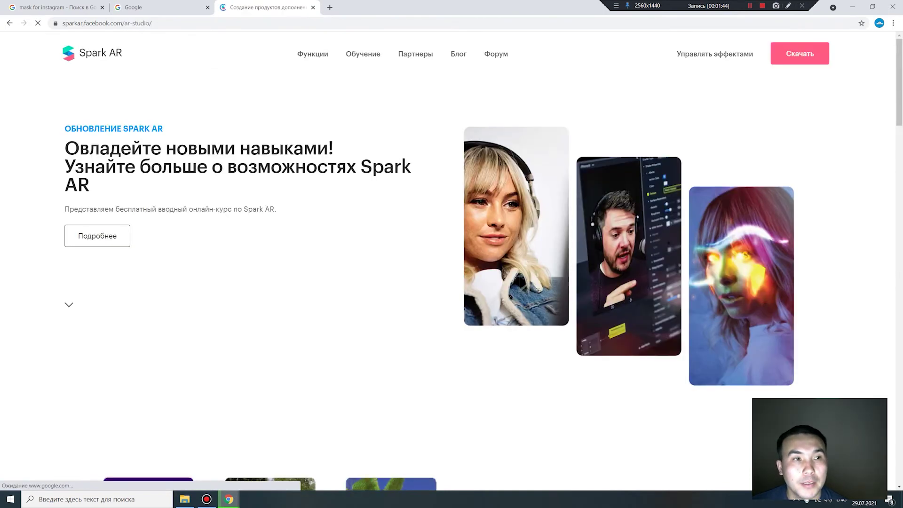
scroll(448, 261, down, 5)
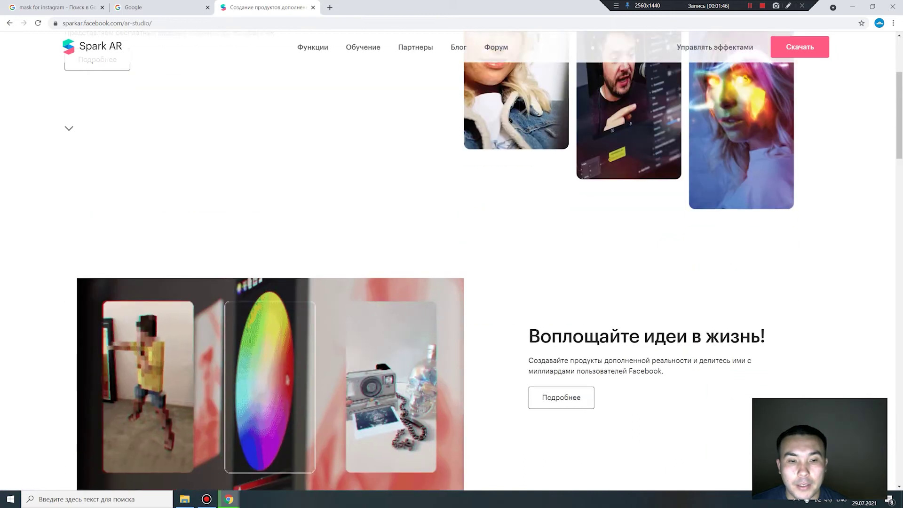
scroll(448, 261, up, 5)
click(799, 54)
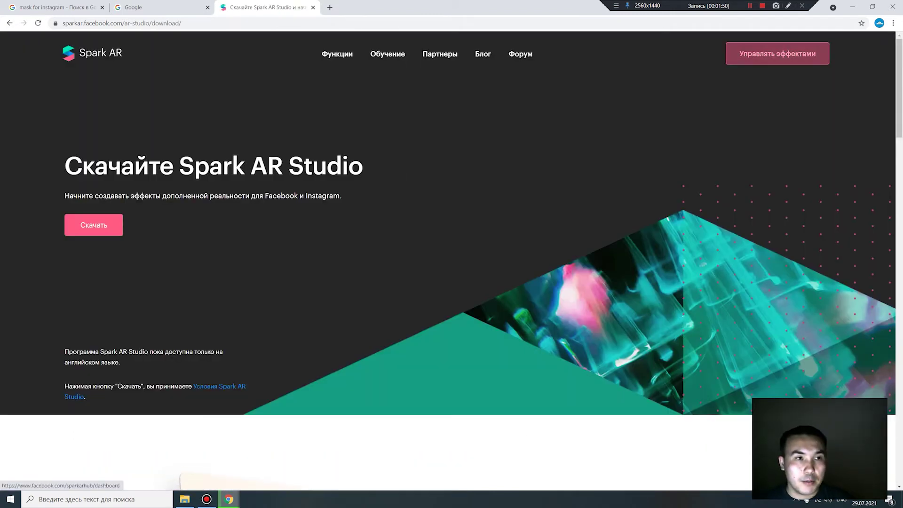
click(94, 225)
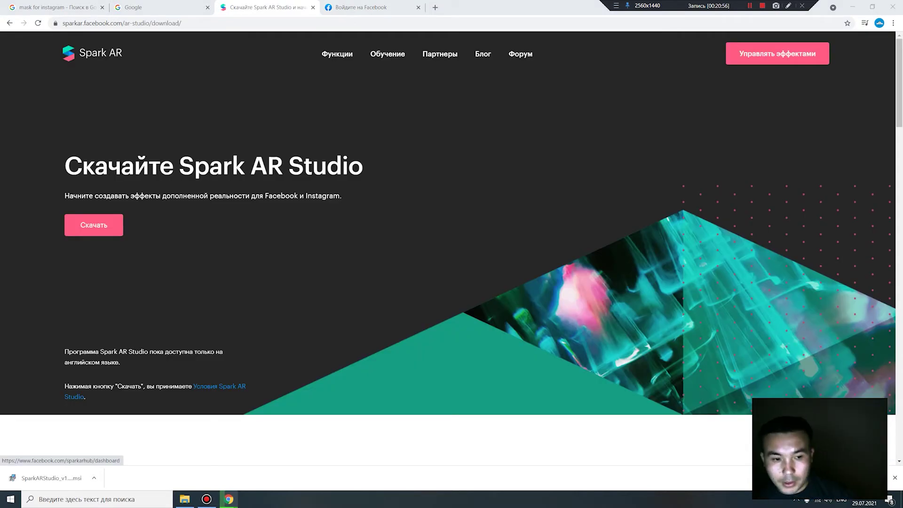
- Run the downloaded Spark AR Studio installer and accept the terms of the license agreement
scroll(335, 429, down, 4)
scroll(334, 429, up, 2)
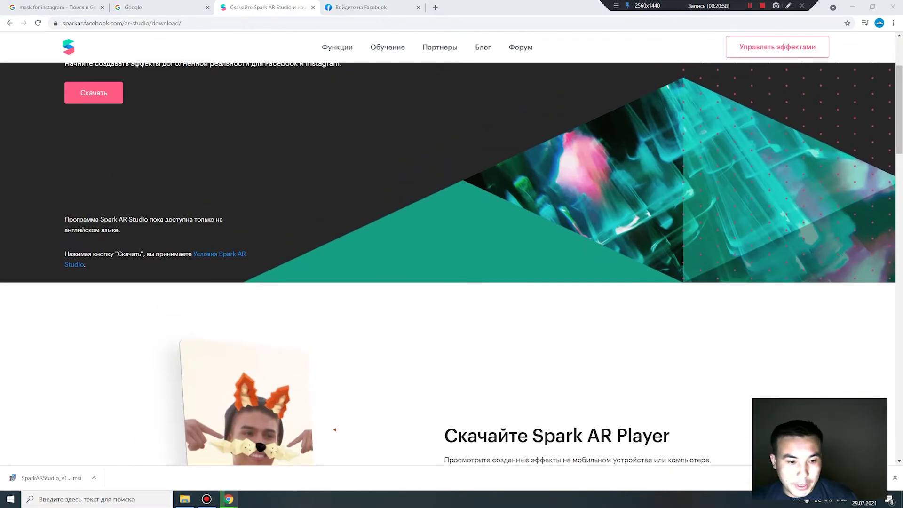
click(50, 478)
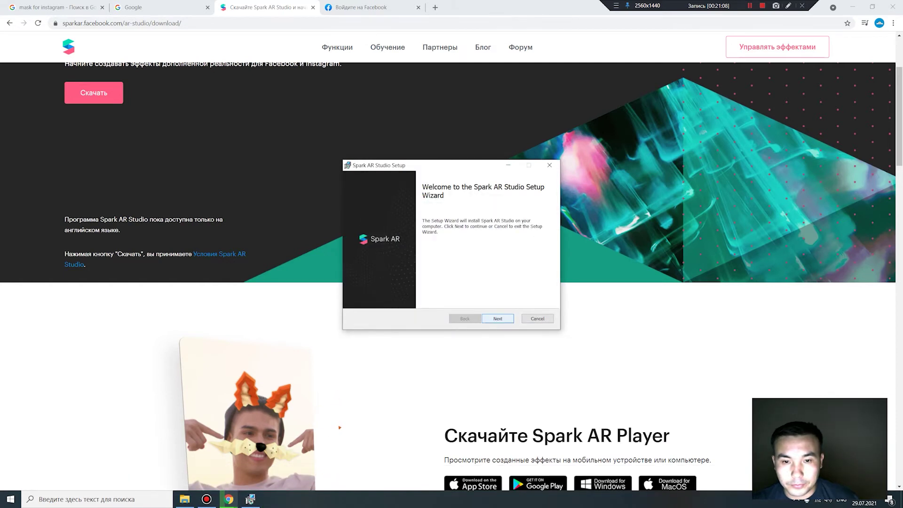
key(Return)
click(358, 298)
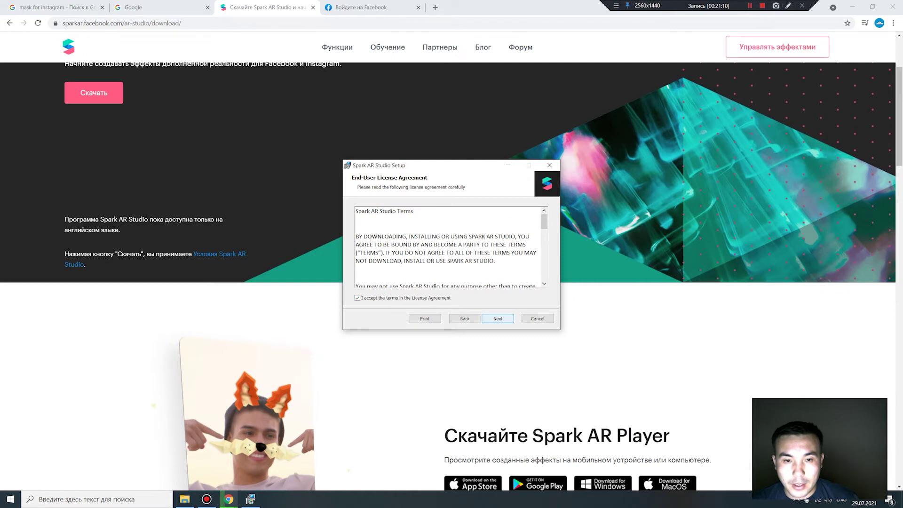
click(497, 318)
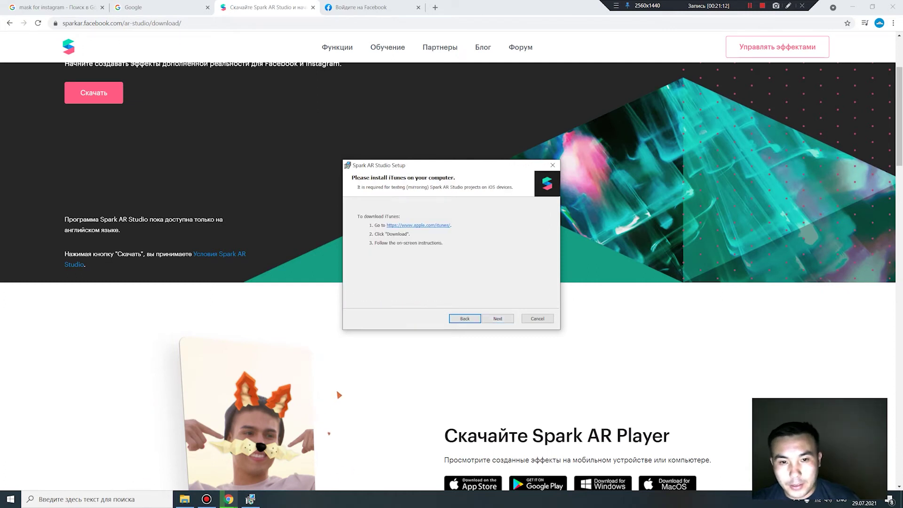
- Skip the iTunes notice, install Spark AR Studio to the default destination folder and finish the setup wizard
click(498, 319)
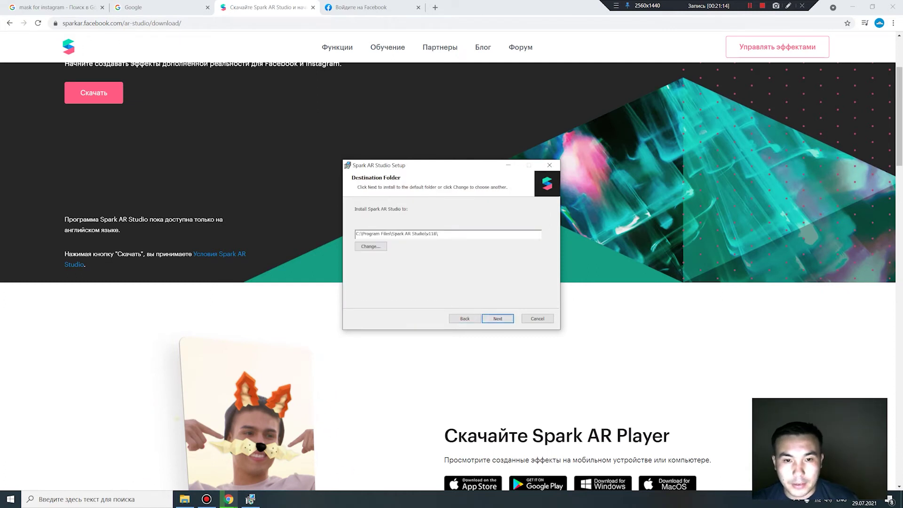
click(498, 319)
click(497, 319)
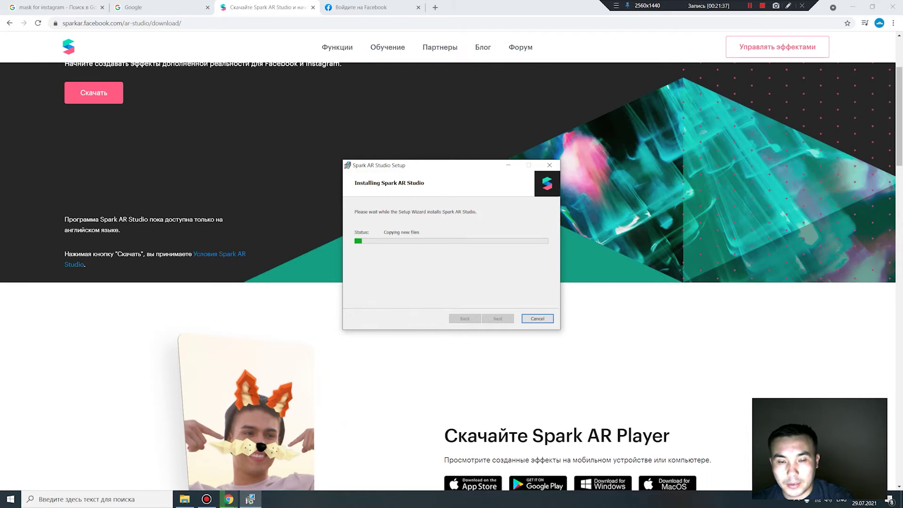
drag(452, 165, 421, 172)
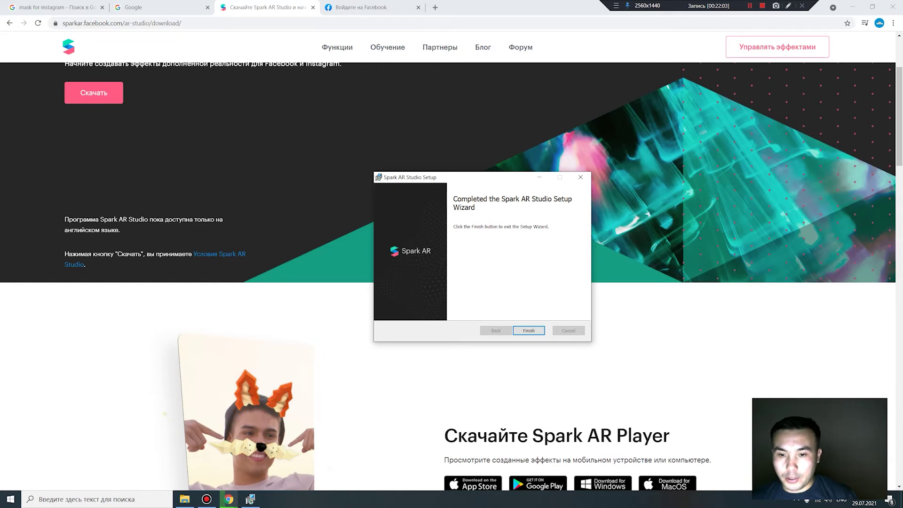
click(529, 330)
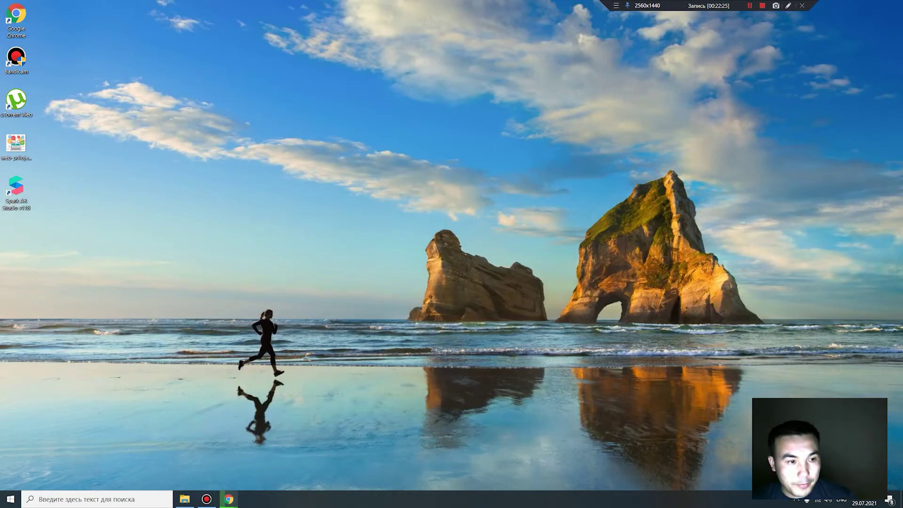
- Launch Spark AR Studio v118 from the desktop and allow it access through the Windows Defender firewall
double_click(16, 191)
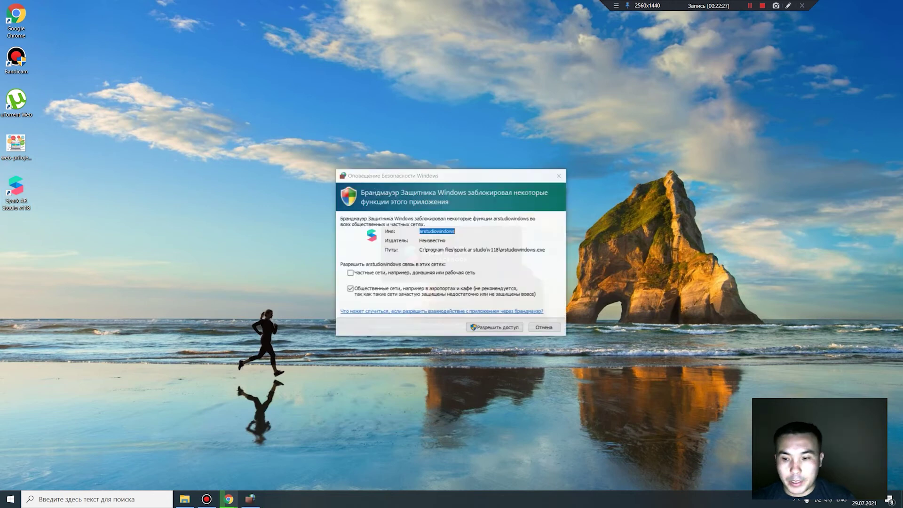
click(495, 328)
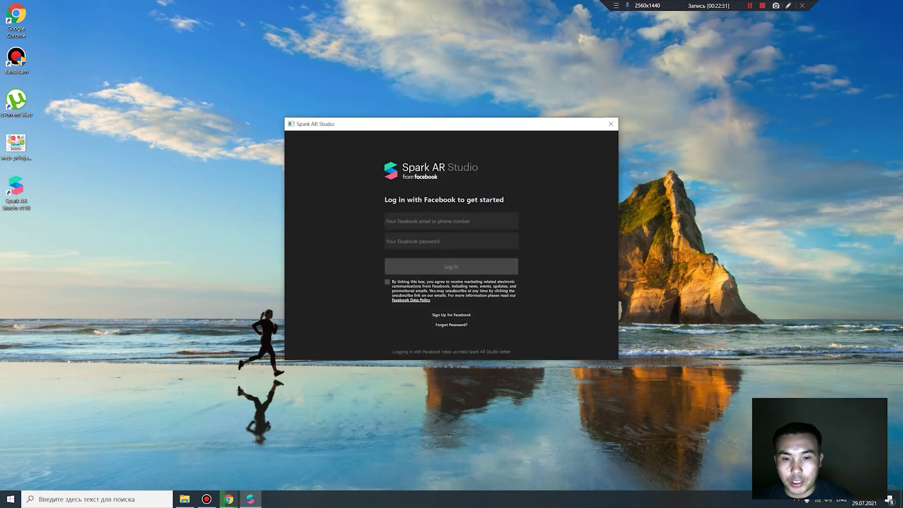
- Log in with Facebook by entering the account's email or phone number and the account password
click(451, 222)
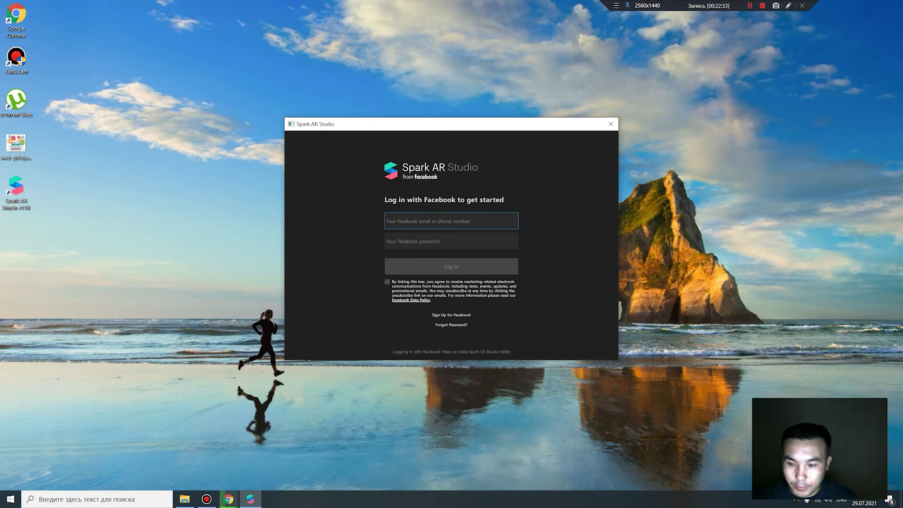
key(ctrl+v)
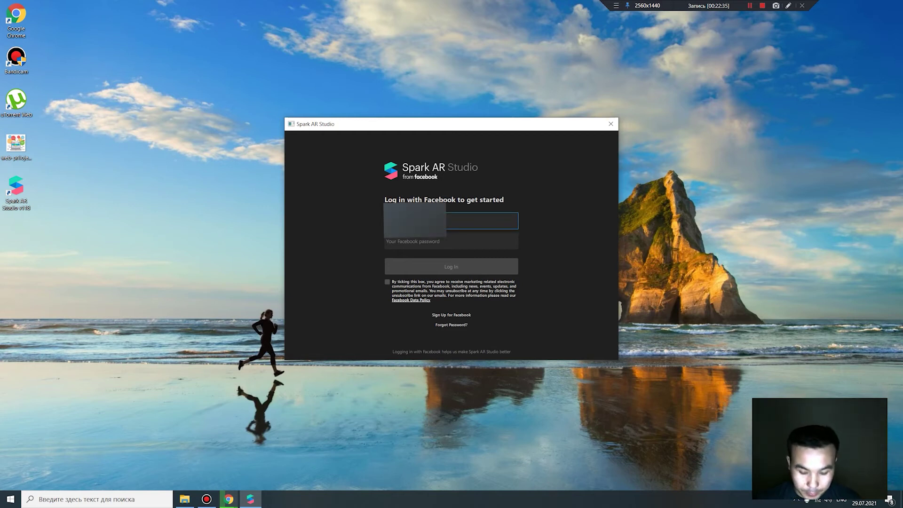
click(451, 241)
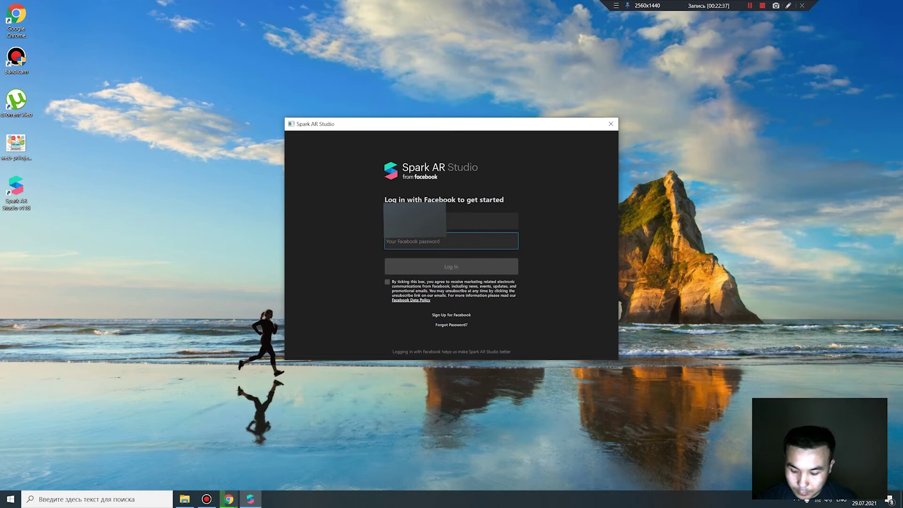
text(************)
key(Return)
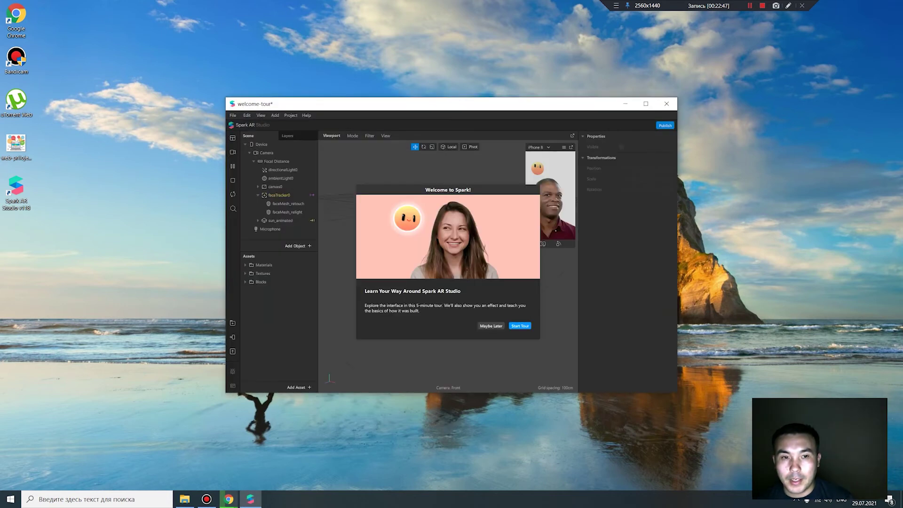
- Maximize the welcome-tour project window, start the interface tour and advance through its explanation cards
click(645, 103)
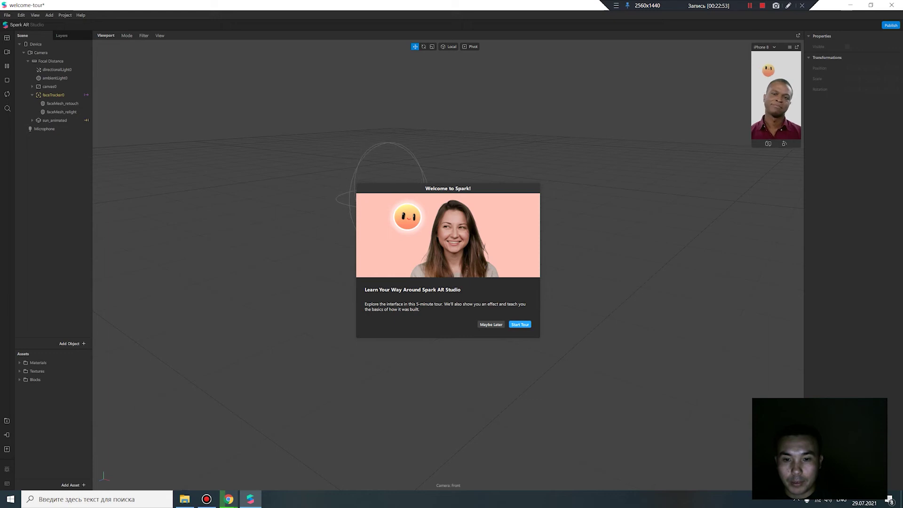
click(520, 324)
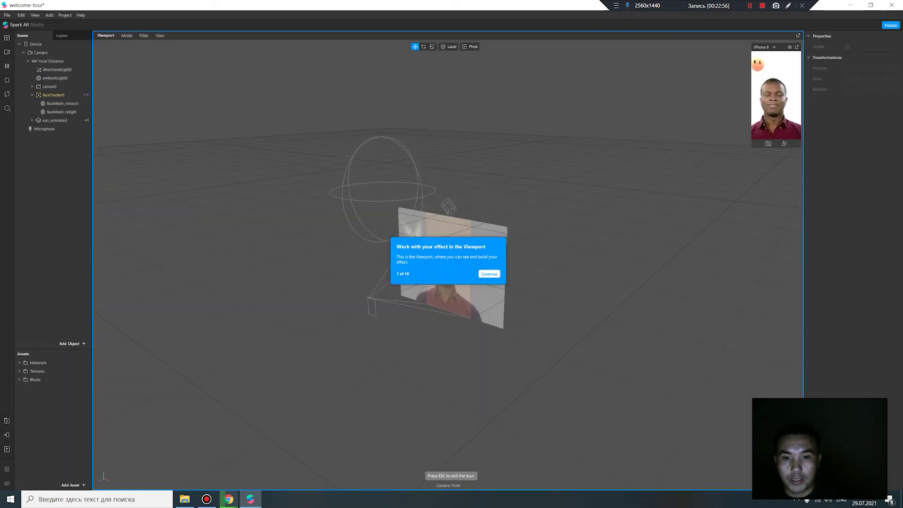
click(489, 275)
click(816, 199)
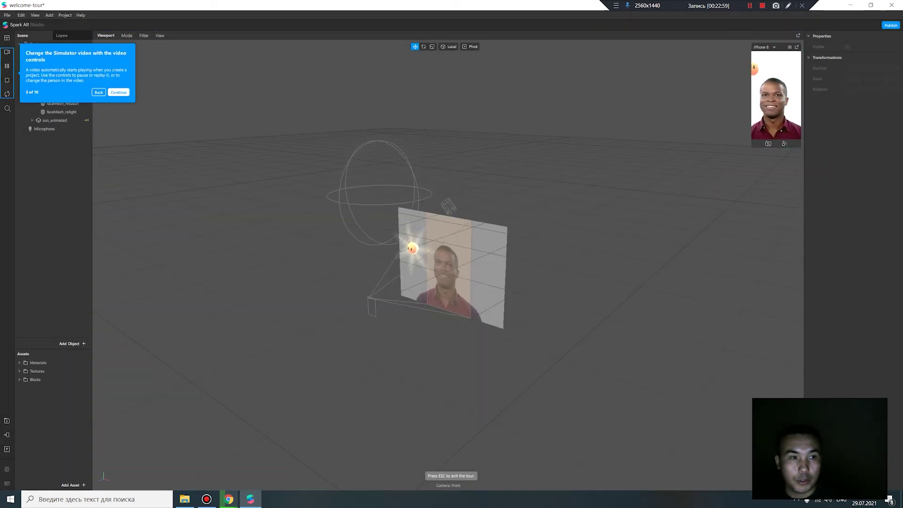
click(119, 92)
click(197, 212)
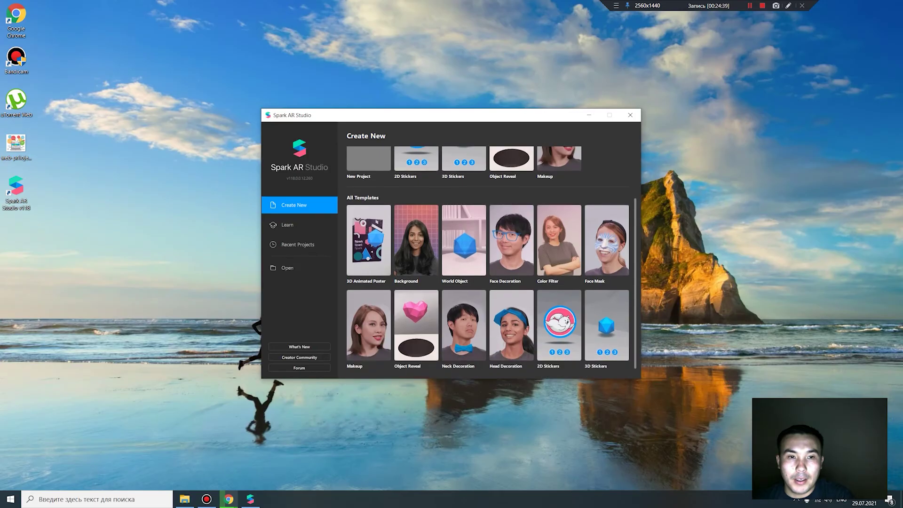
- Browse the featured and full lists of project templates for creating a new effect
scroll(487, 262, up, 3)
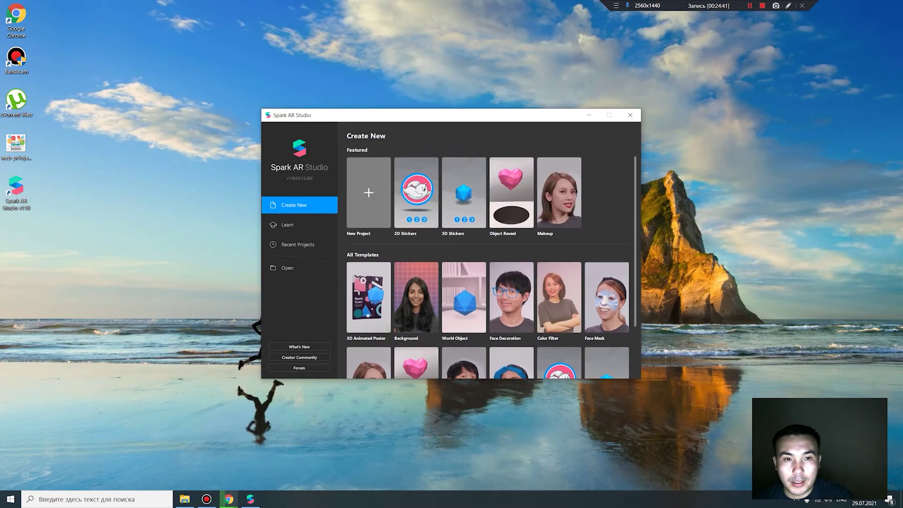
scroll(491, 262, down, 3)
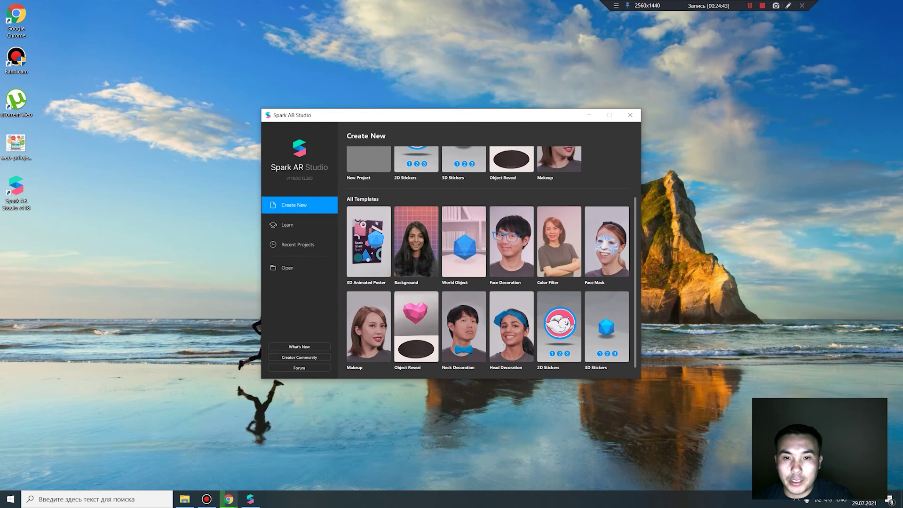
scroll(488, 262, up, 3)
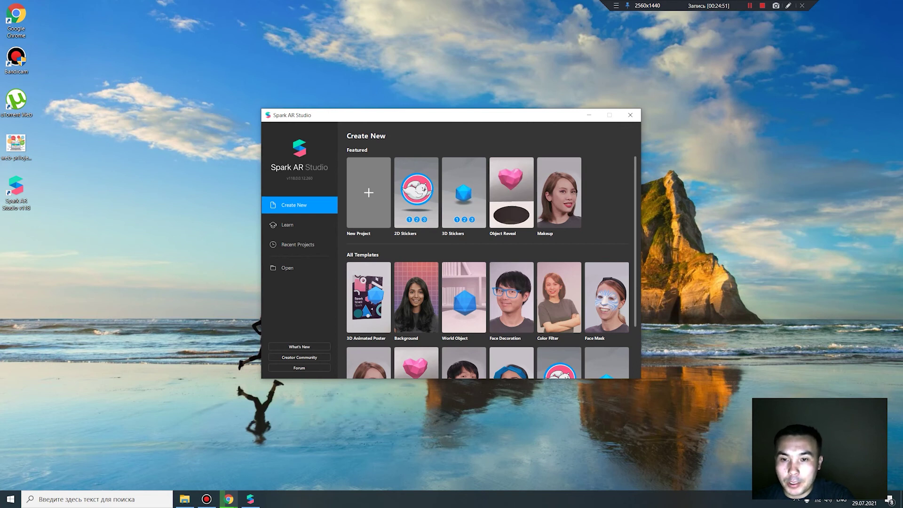
scroll(491, 263, down, 2)
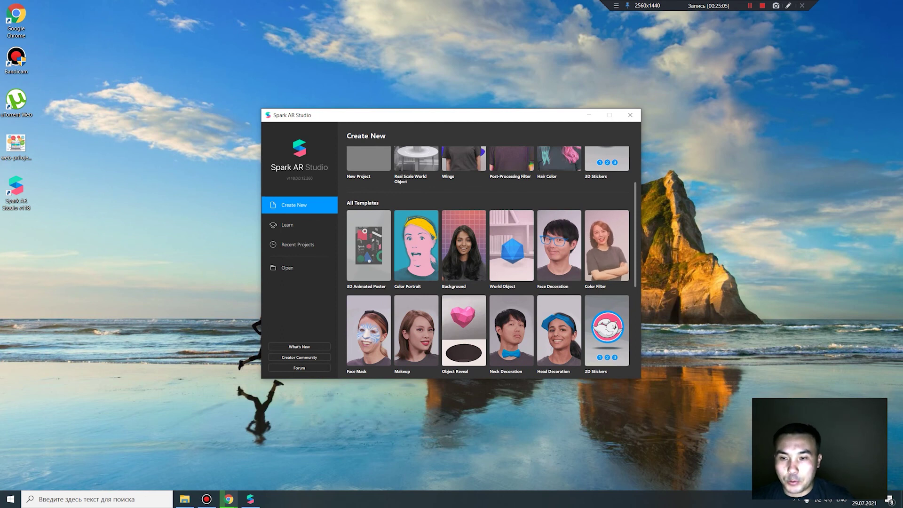
scroll(490, 262, down, 2)
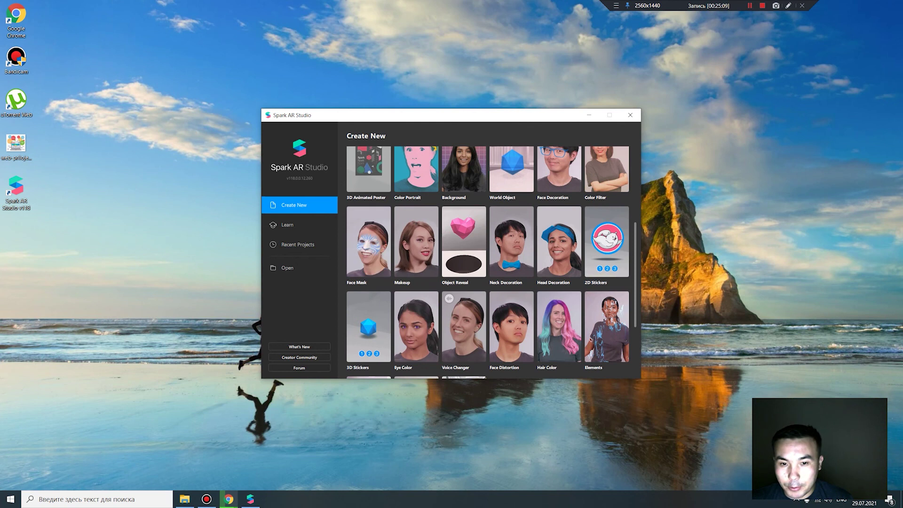
scroll(491, 263, down, 2)
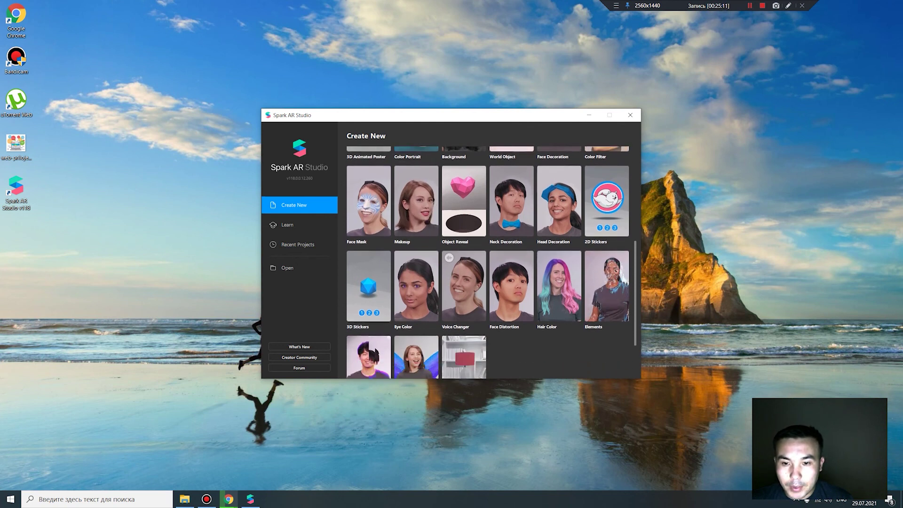